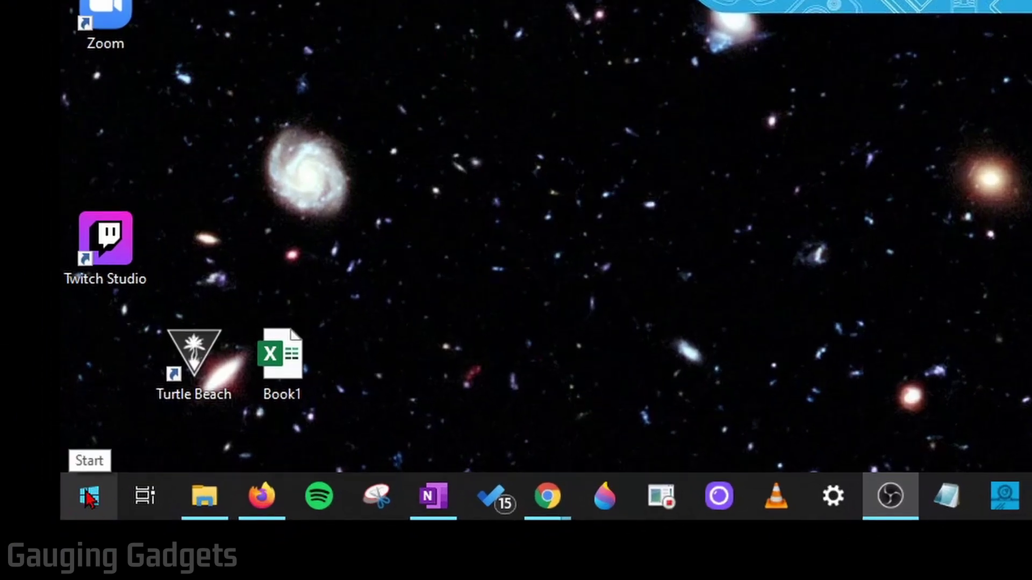
Step: Open Settings' Apps & features list from the Start menu and expand the Skype entry
right_click(88, 497)
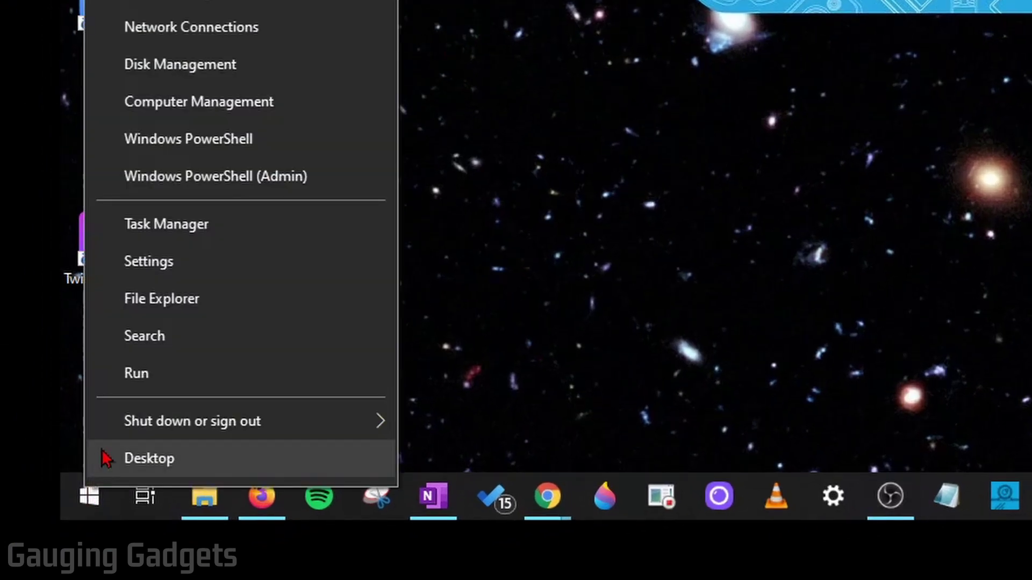
click(186, 264)
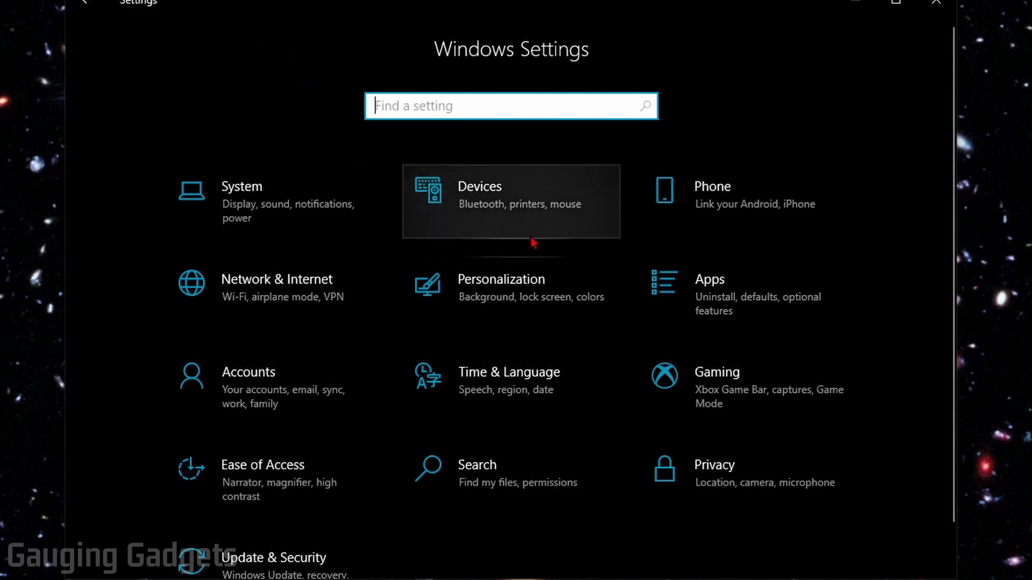
click(721, 290)
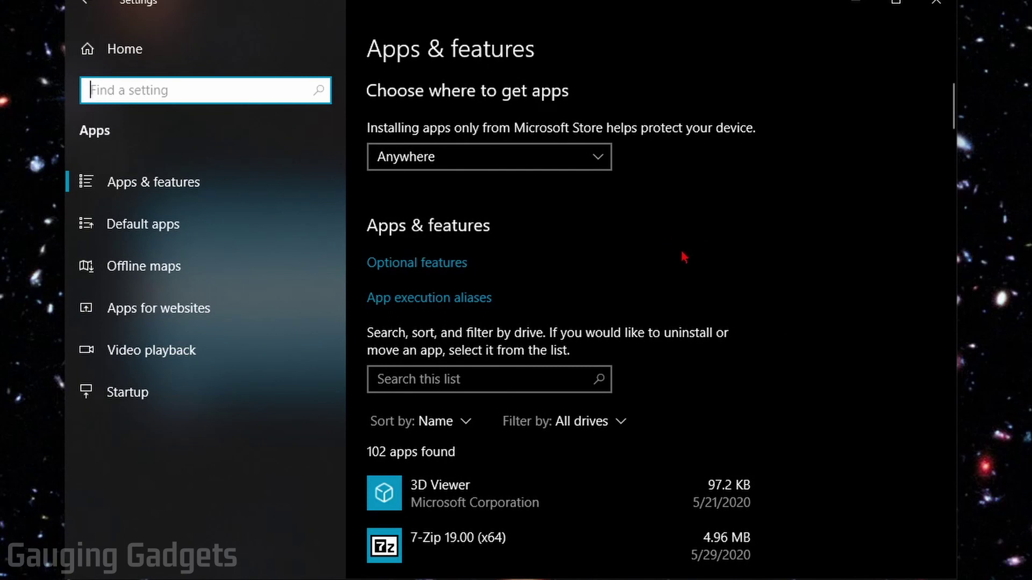
scroll(672, 258, down, 20)
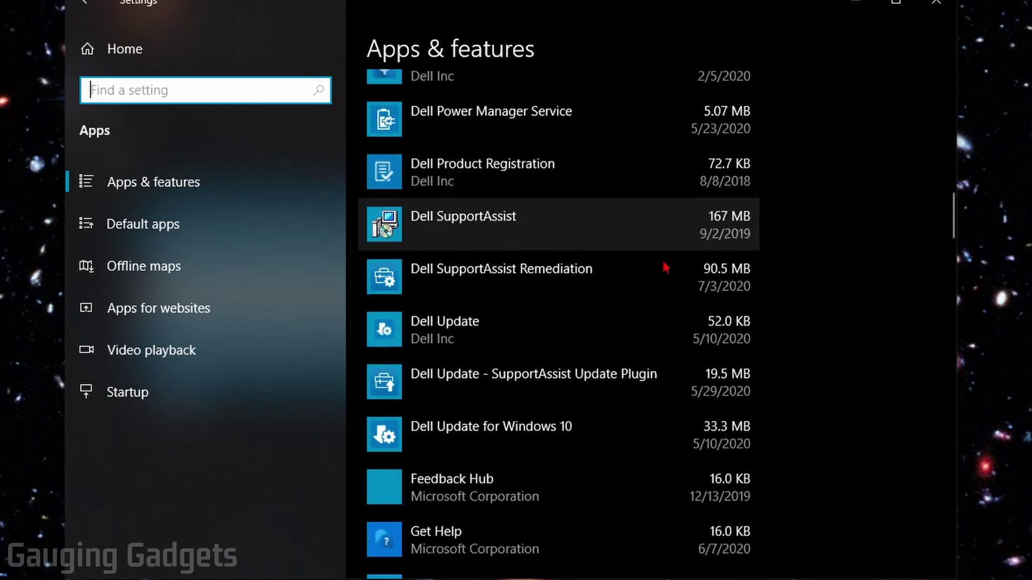
scroll(664, 275, down, 15)
scroll(659, 279, down, 2)
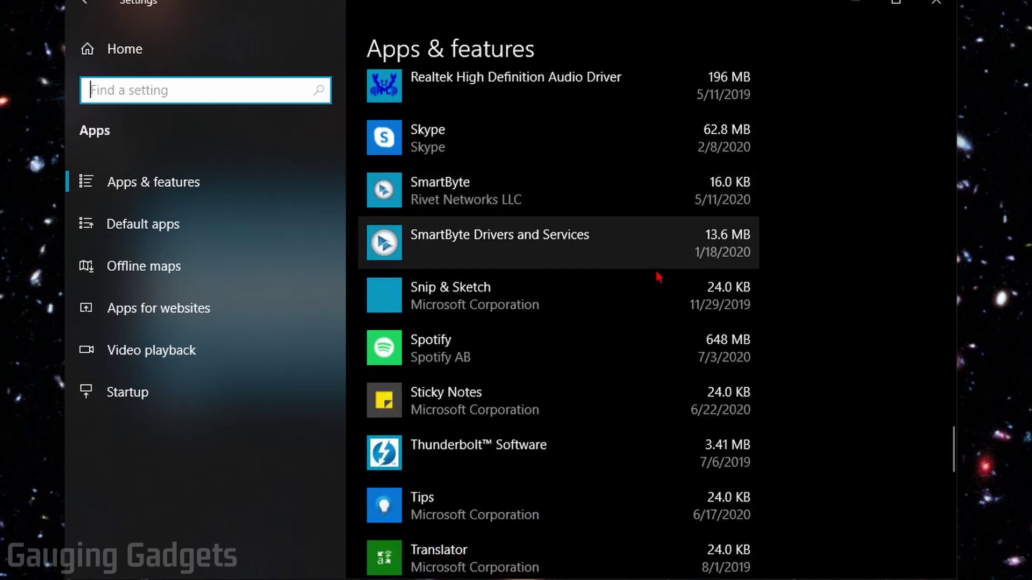
scroll(626, 247, up, 3)
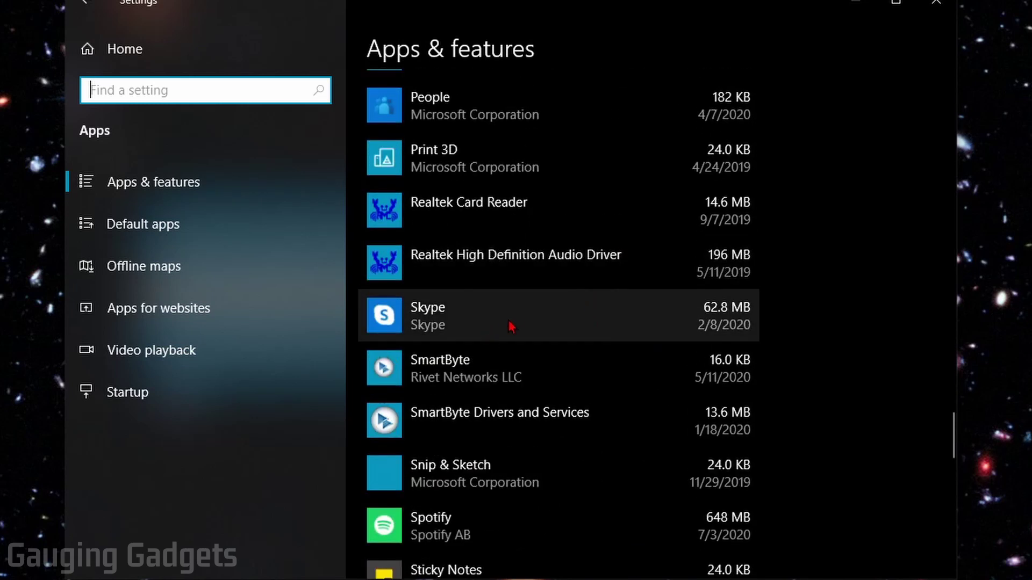
click(474, 320)
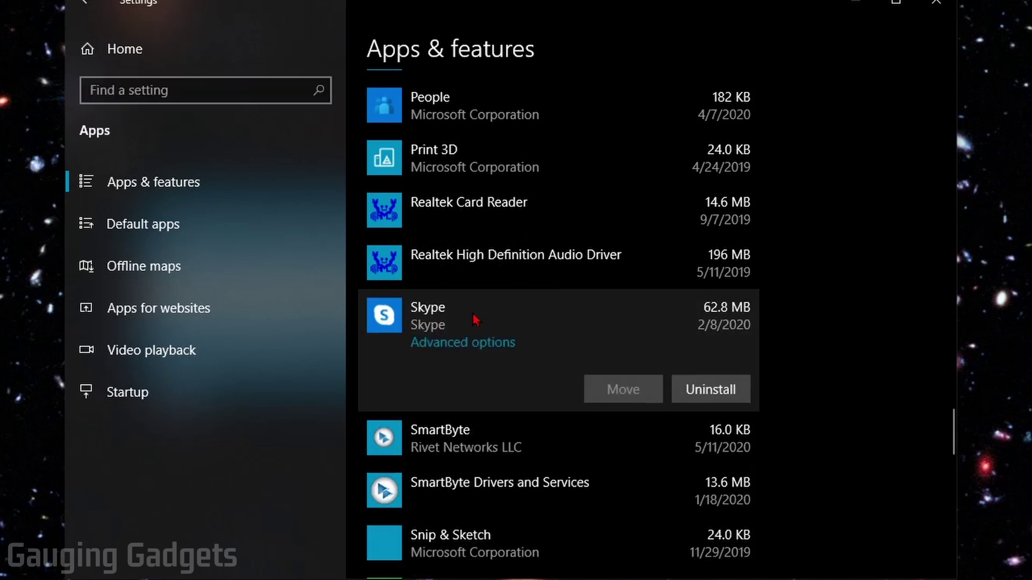
Step: In Skype's Advanced options, confirm the Camera permission is On and run Repair
click(476, 344)
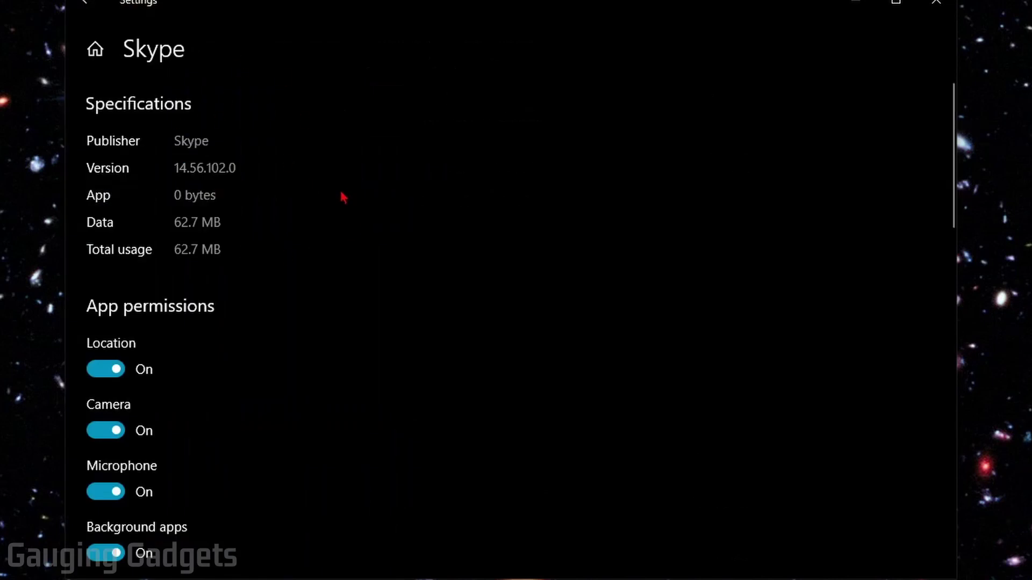
scroll(299, 299, down, 2)
scroll(198, 269, up, 2)
scroll(106, 238, down, 2)
scroll(224, 241, down, 2)
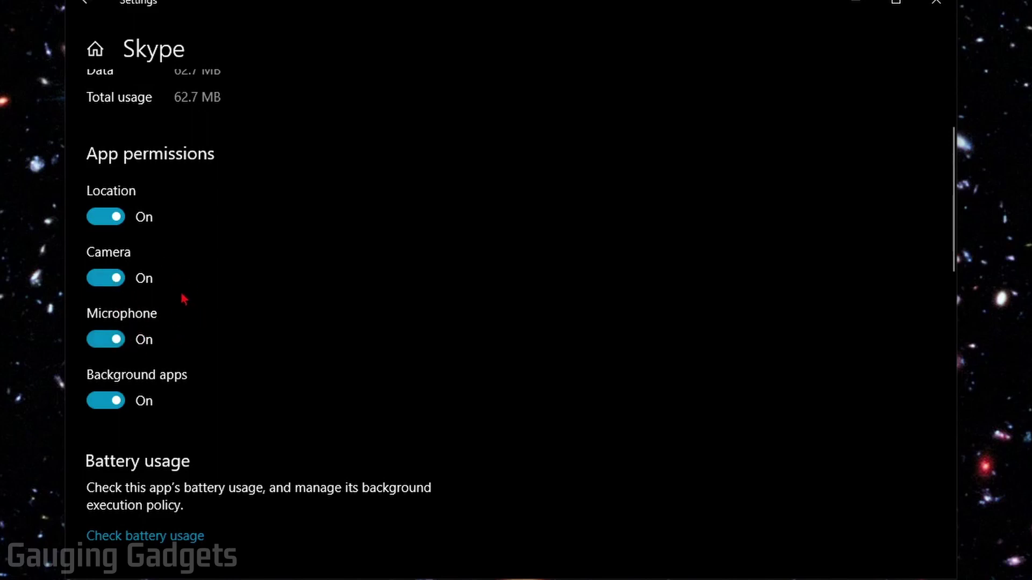
scroll(225, 289, down, 8)
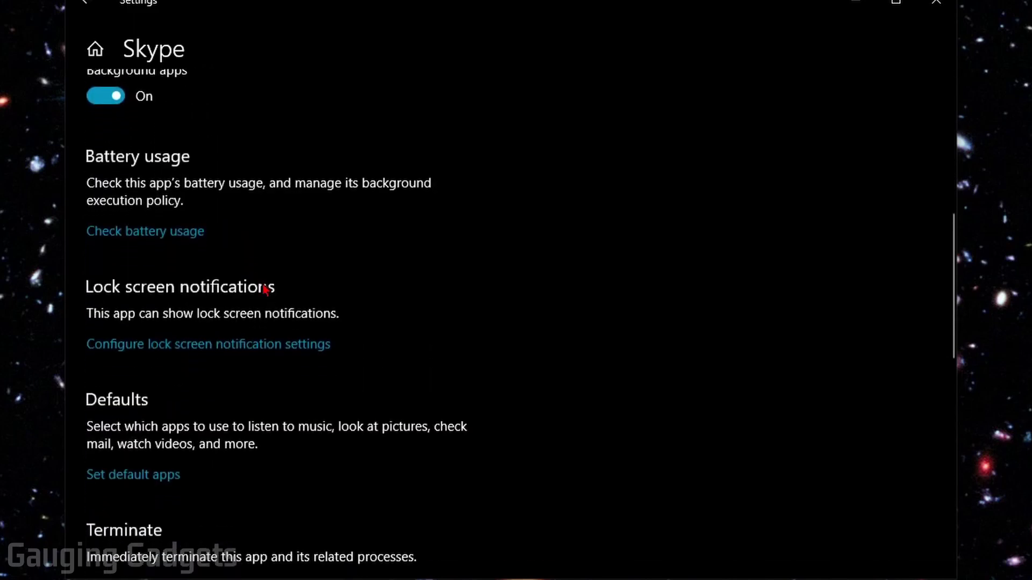
scroll(279, 295, down, 5)
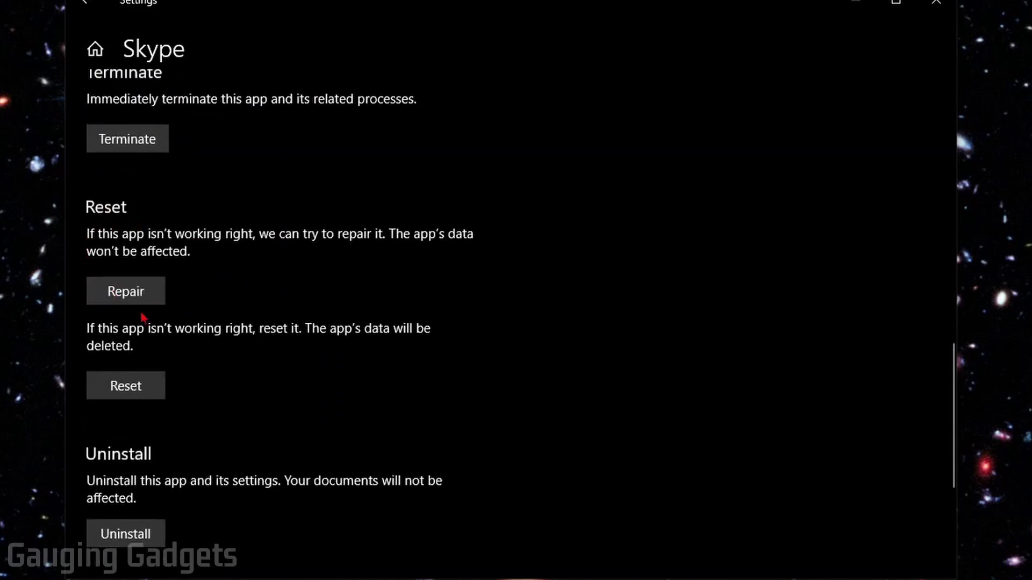
click(134, 297)
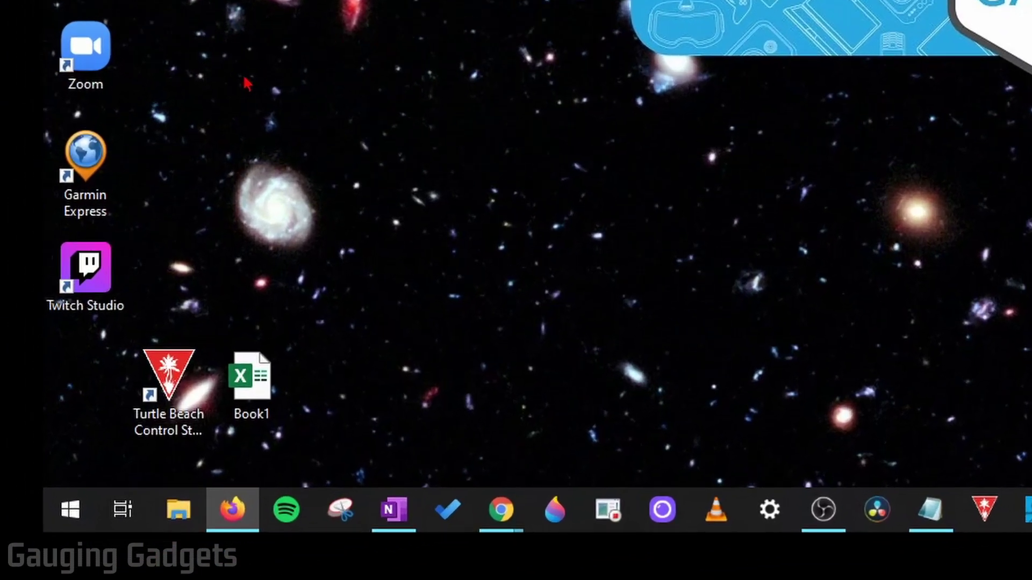
Step: Run regedit from the Start-menu Run dialog and accept the UAC prompt
right_click(70, 511)
click(129, 409)
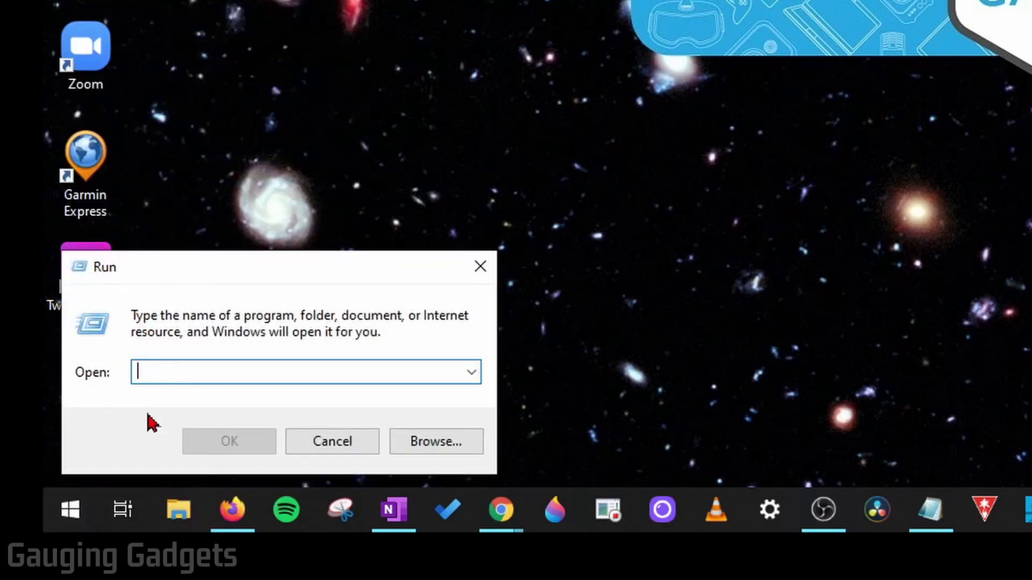
text(regedit)
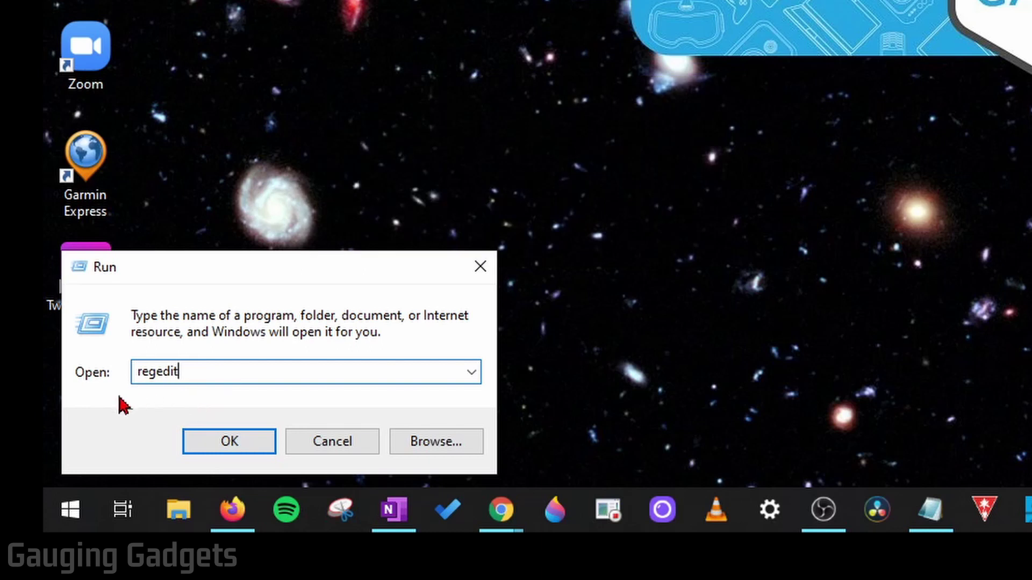
click(203, 442)
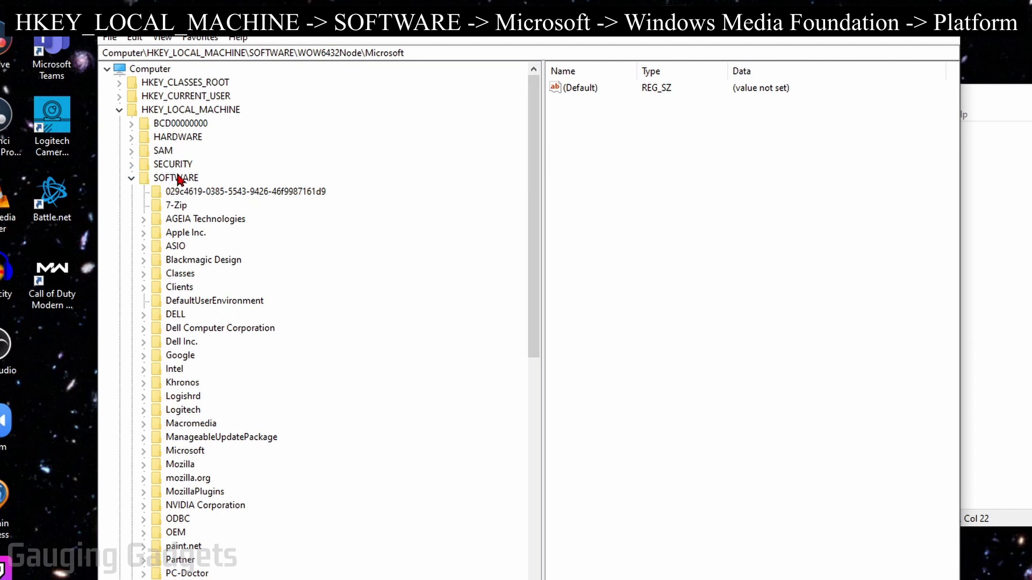
Step: Expand HKEY_LOCAL_MACHINE\SOFTWARE\Microsoft\Windows Media Foundation and select its Platform key
click(144, 454)
click(143, 453)
scroll(339, 290, down, 20)
scroll(339, 298, down, 20)
click(155, 315)
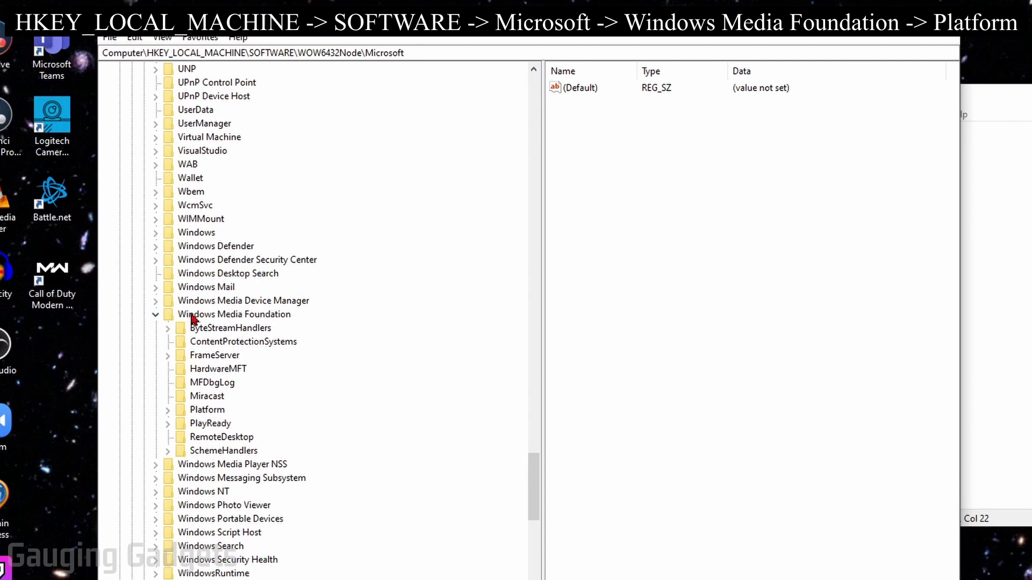
click(168, 411)
click(210, 411)
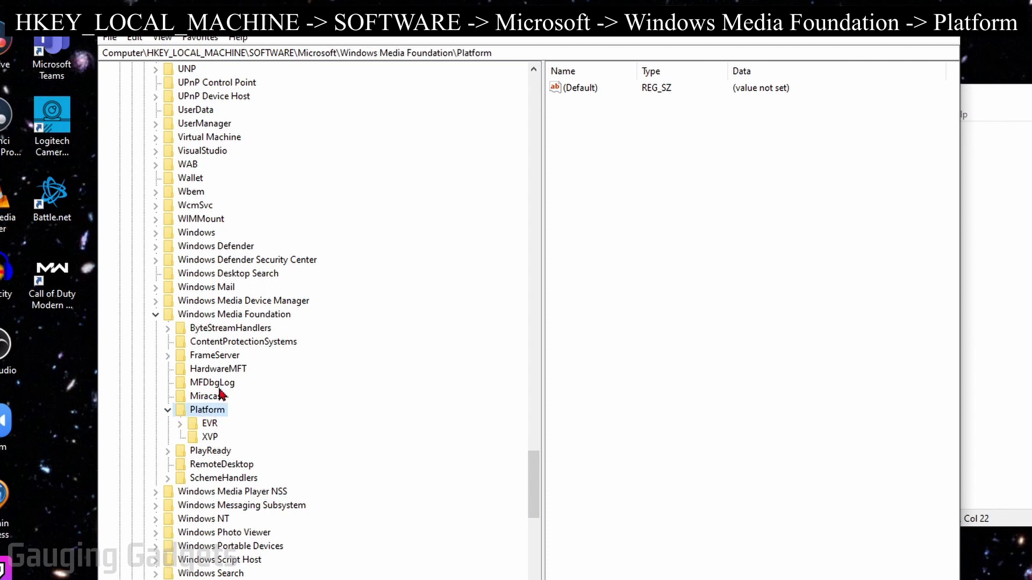
Step: Create a new DWORD (32-bit) value under Platform and copy 'EnableFrameServerMode' from the Notepad note
right_click(207, 412)
mouse_move(270, 444)
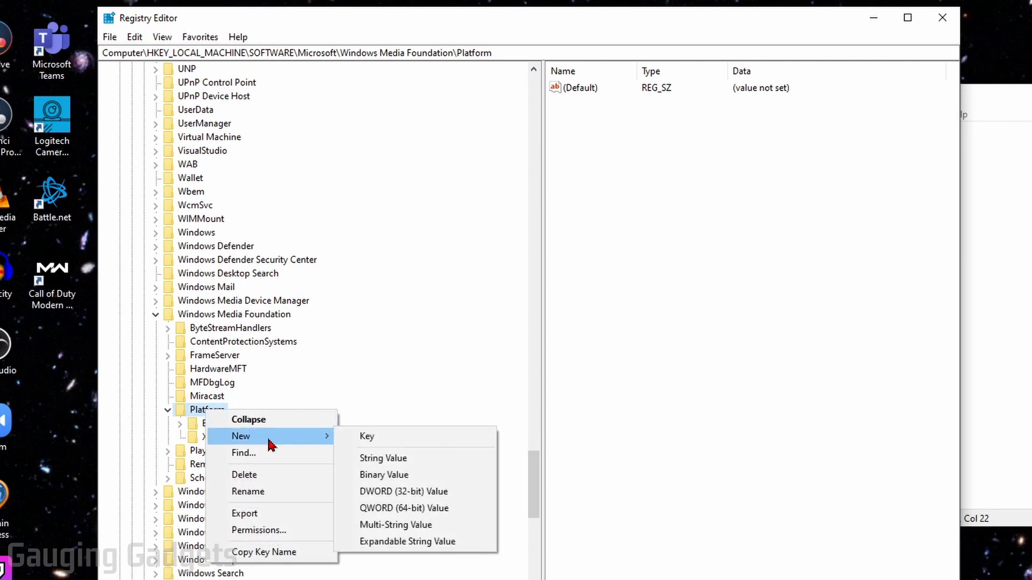
click(405, 492)
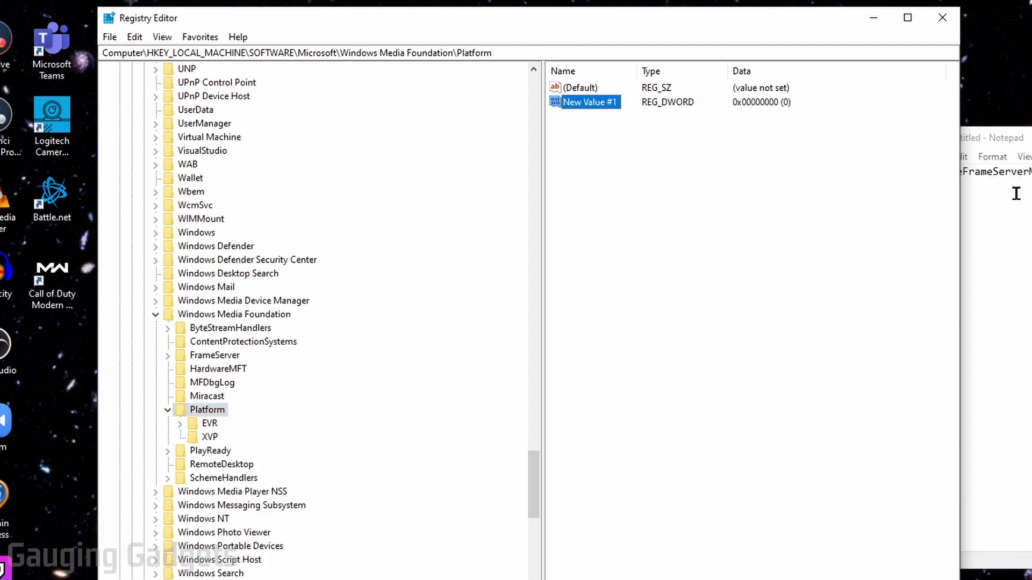
click(786, 142)
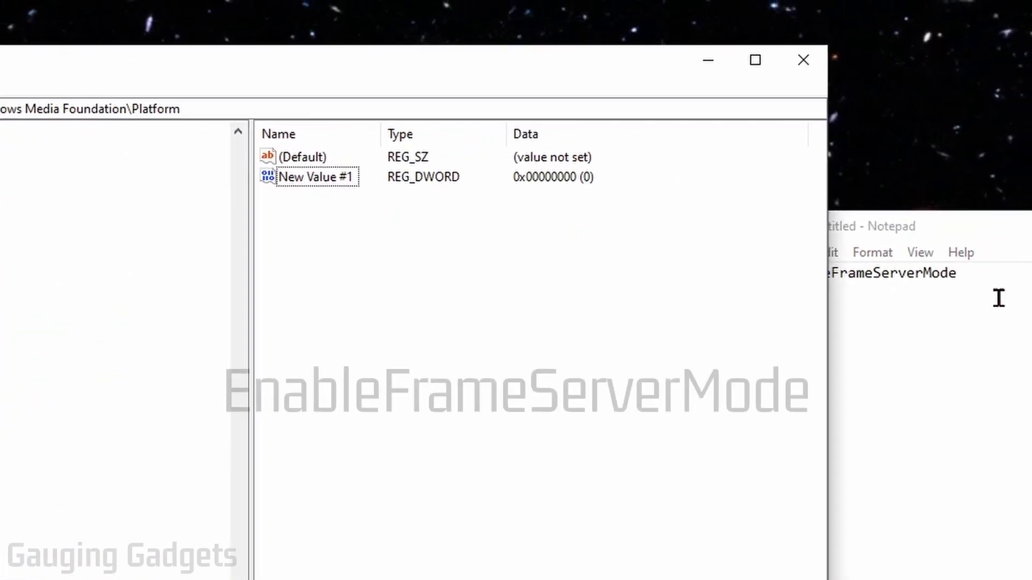
click(998, 298)
drag(975, 272, 776, 269)
key(ctrl+c)
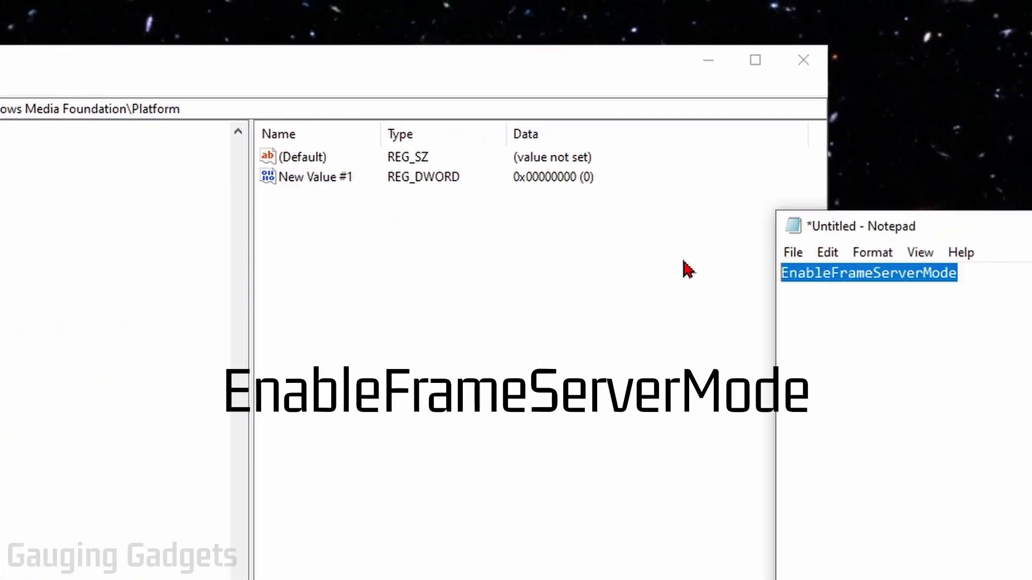
click(311, 180)
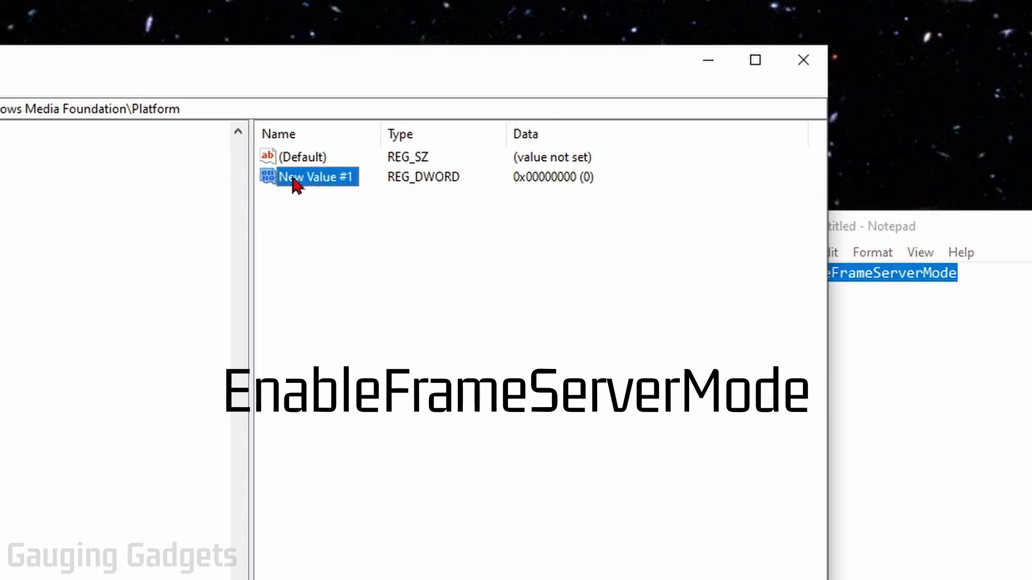
Step: Rename New Value #1 to EnableFrameServerMode and confirm its data as 0
right_click(297, 185)
key(r)
right_click(317, 188)
click(363, 269)
key(ctrl+v)
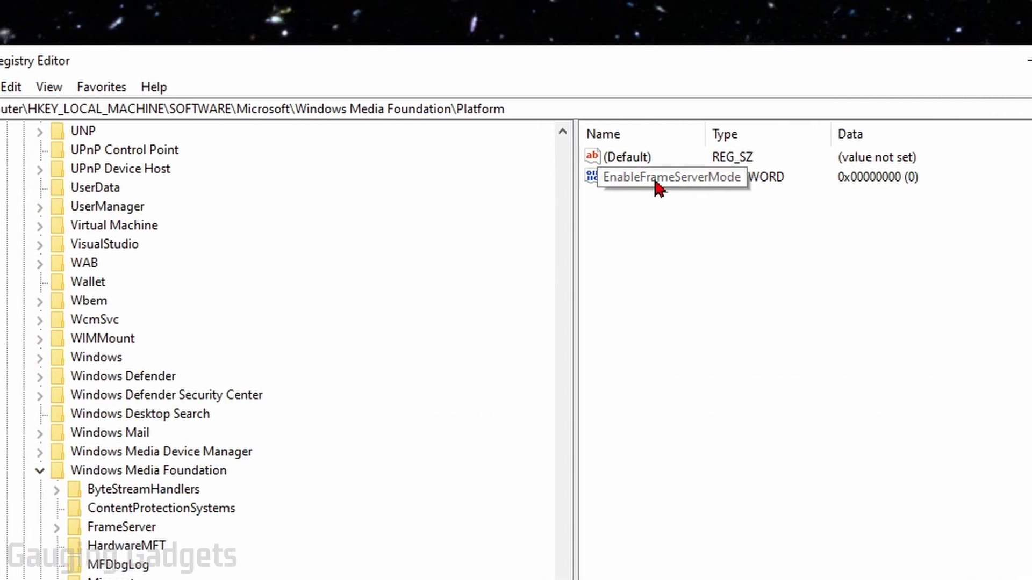
key(Return)
double_click(580, 182)
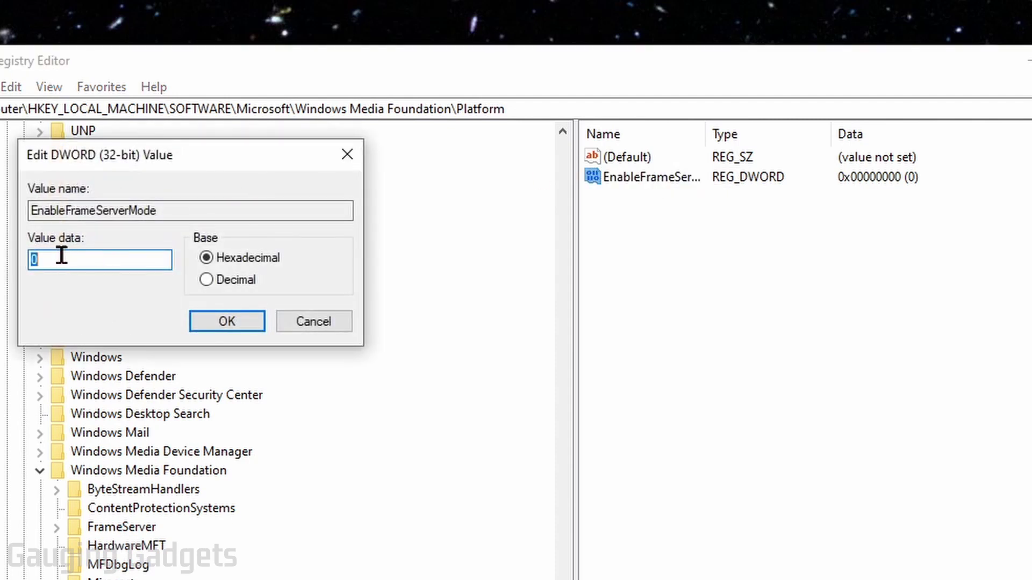
click(215, 321)
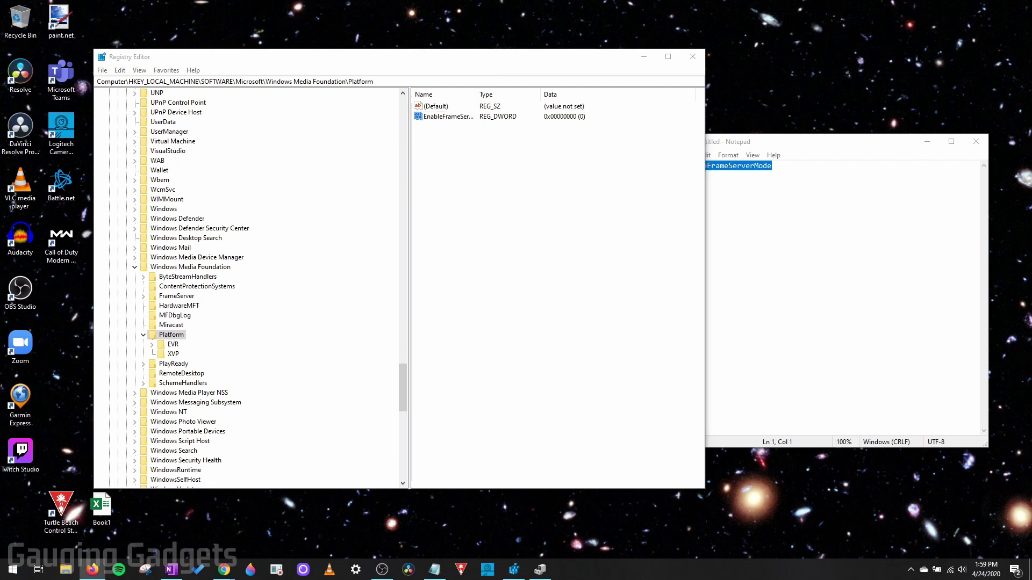
Step: Search Settings for 'about' and open the About page, showing a 64-bit operating system
click(666, 221)
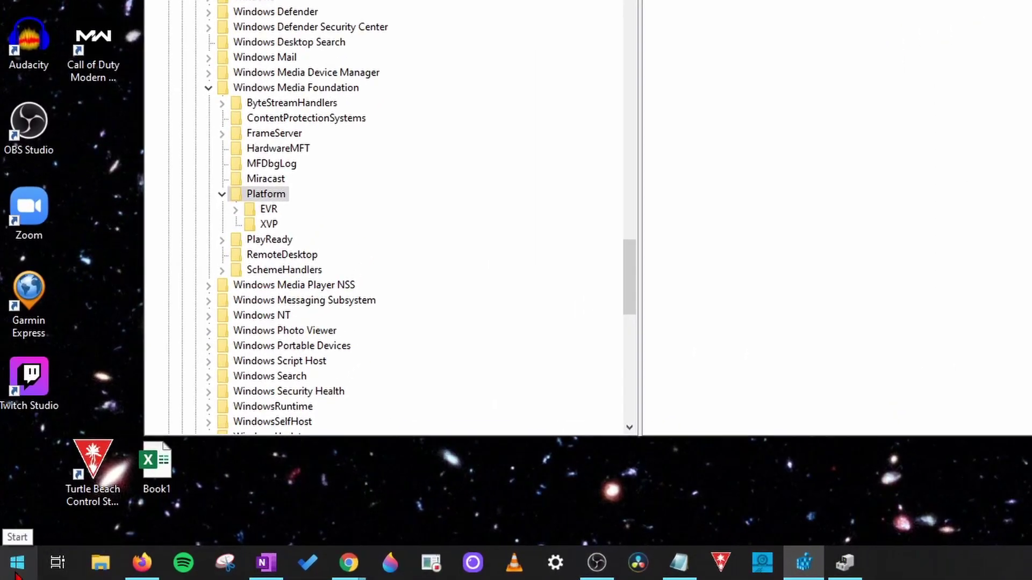
right_click(16, 575)
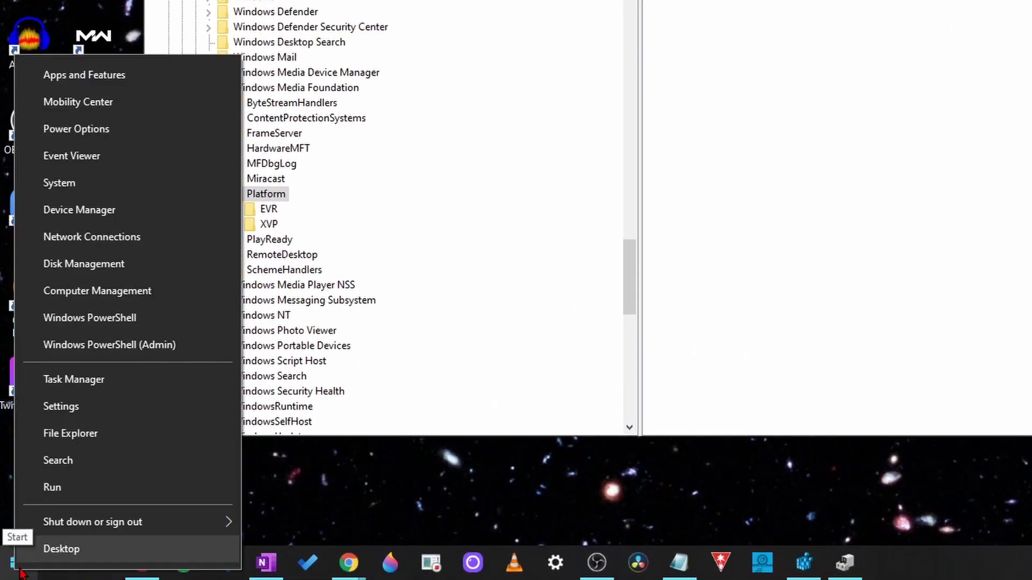
click(110, 407)
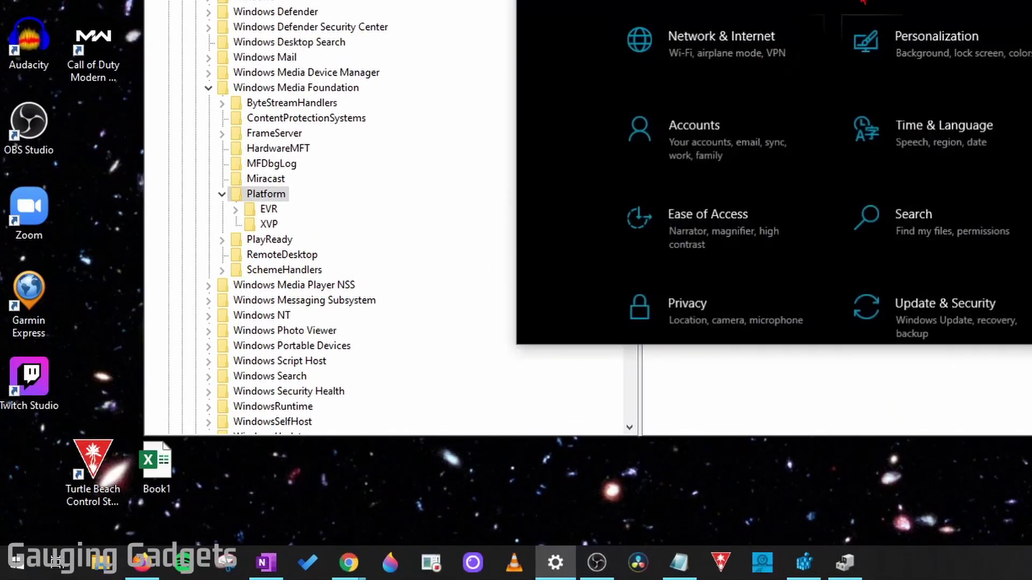
text(about)
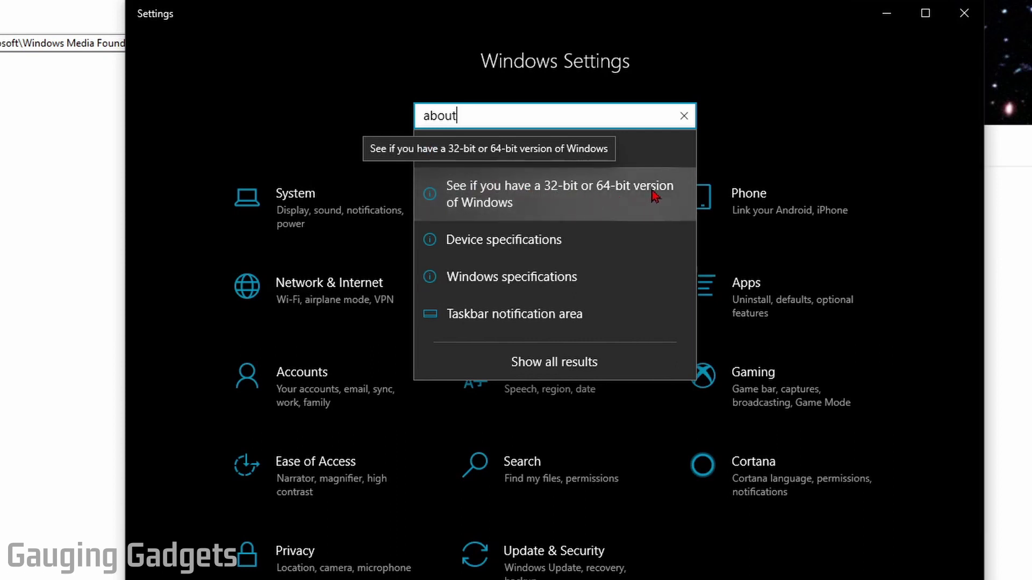
click(517, 203)
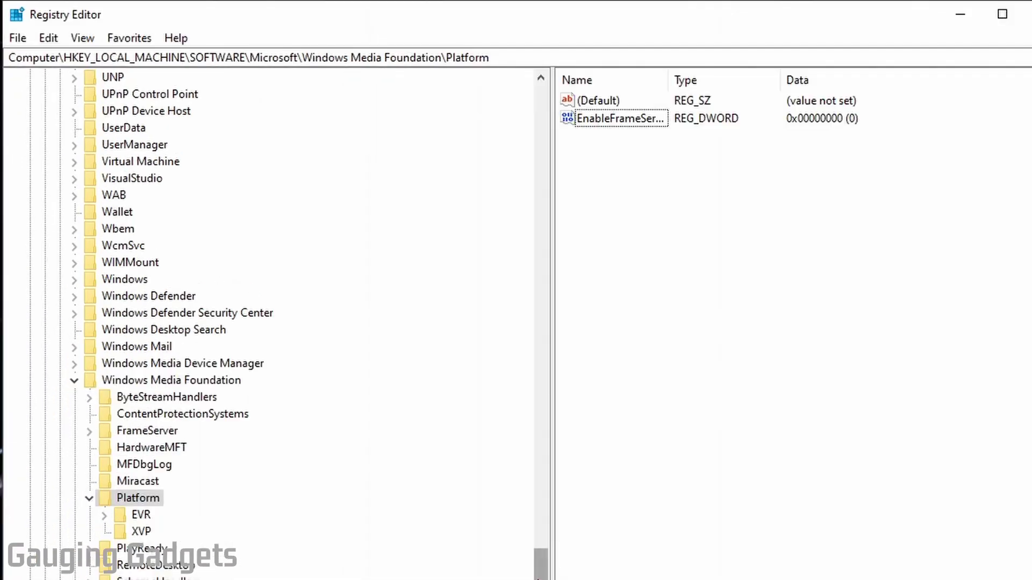
Step: Navigate to SOFTWARE\WOW6432Node\Microsoft\Windows Media Foundation and select its Platform key
drag(540, 562, 524, 121)
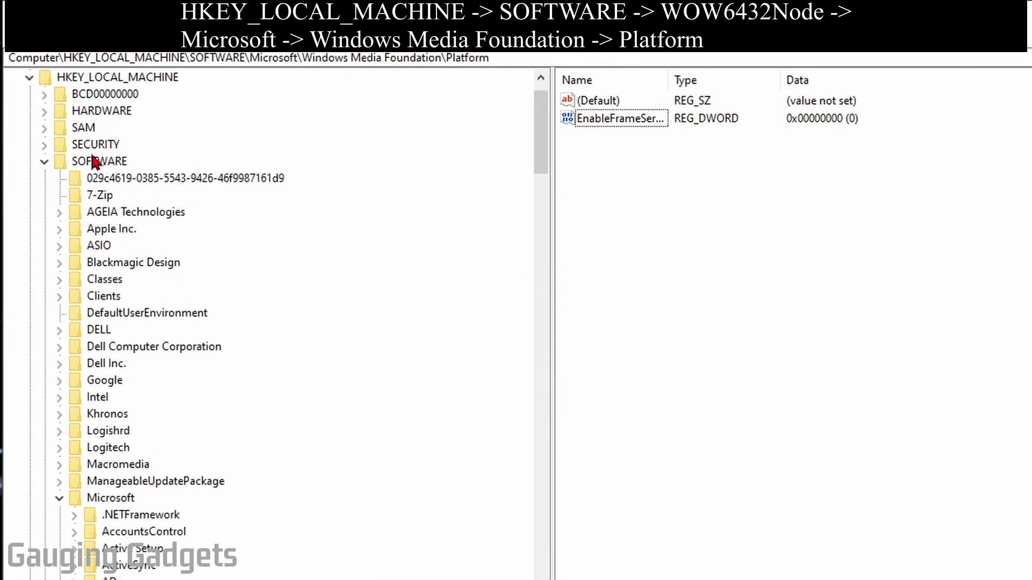
click(59, 498)
scroll(292, 246, down, 7)
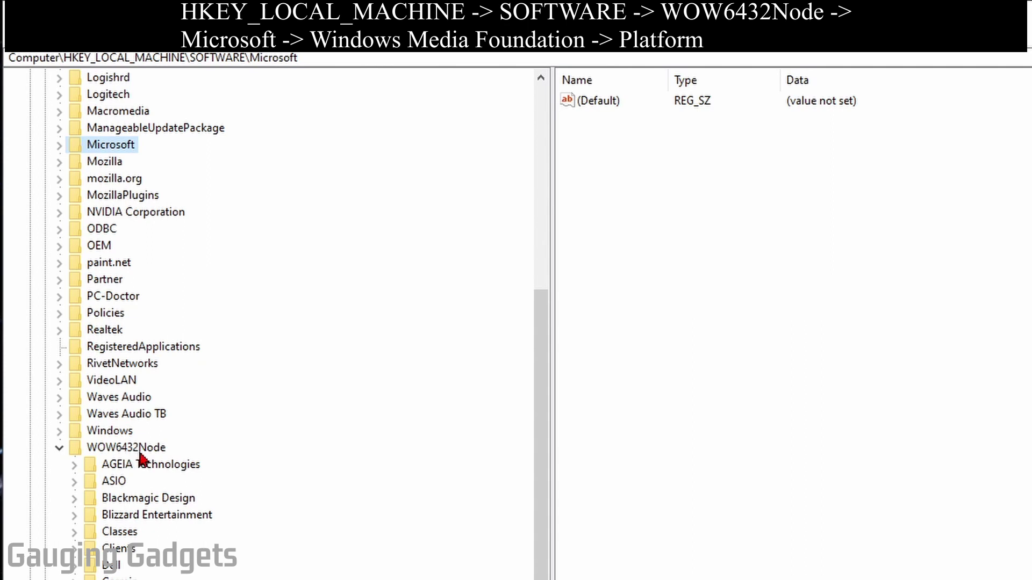
click(138, 451)
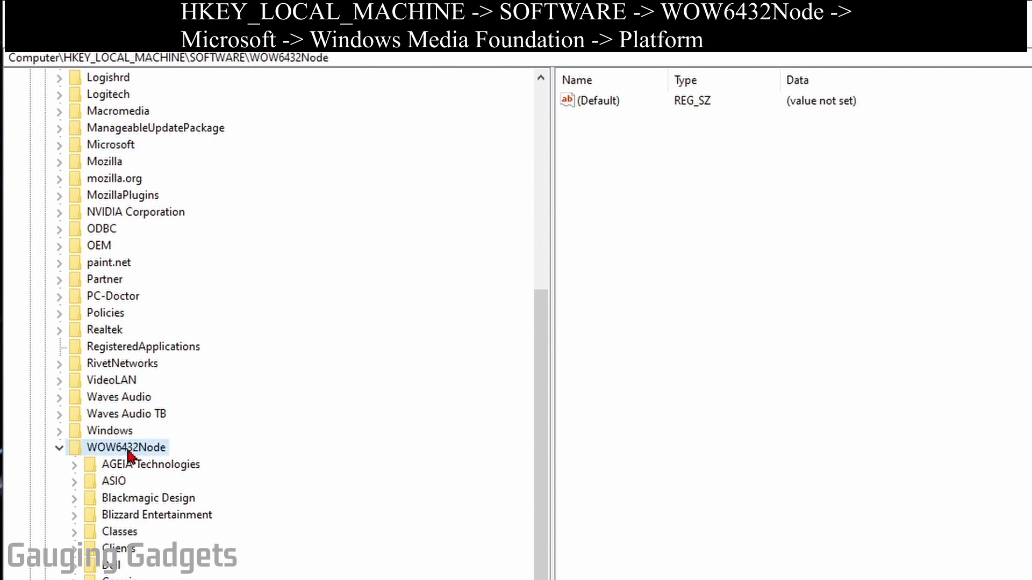
scroll(129, 456, down, 4)
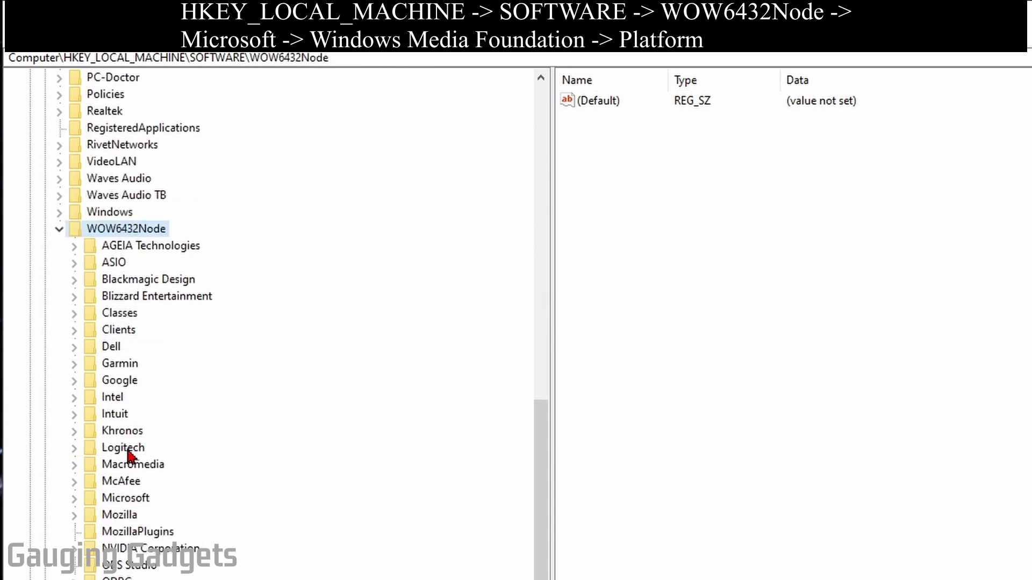
click(74, 499)
scroll(194, 292, down, 1)
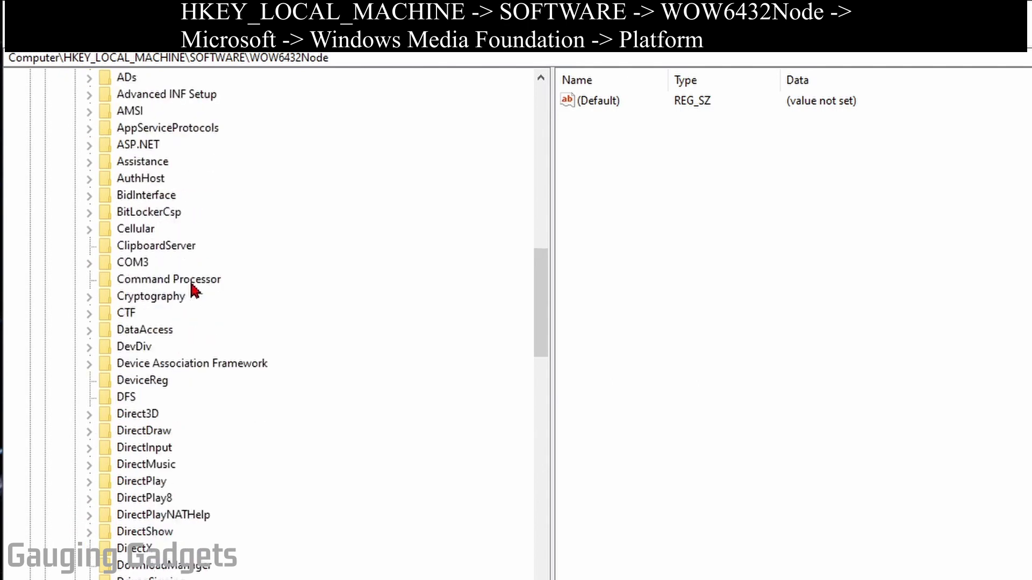
scroll(195, 292, down, 20)
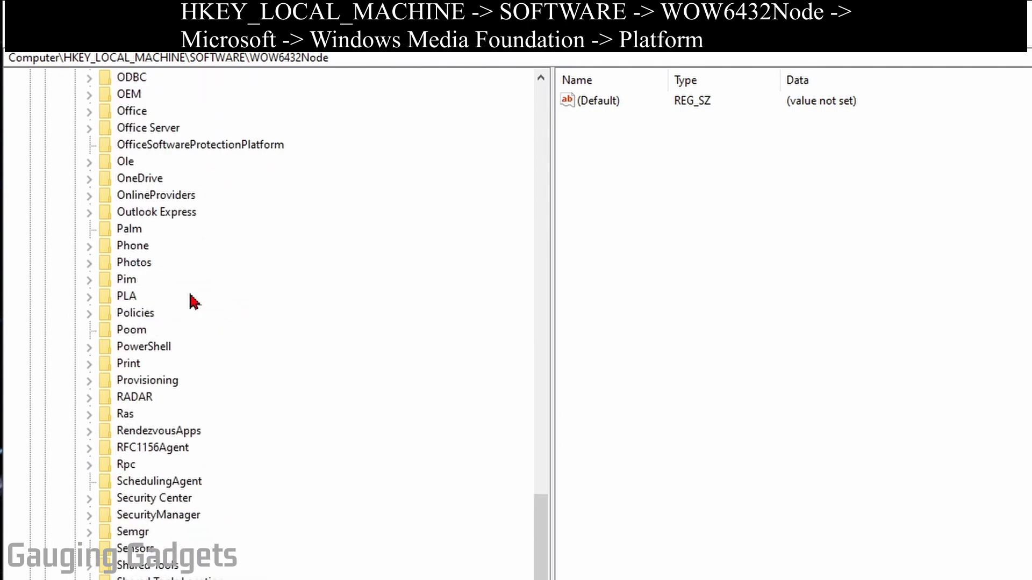
scroll(190, 295, down, 16)
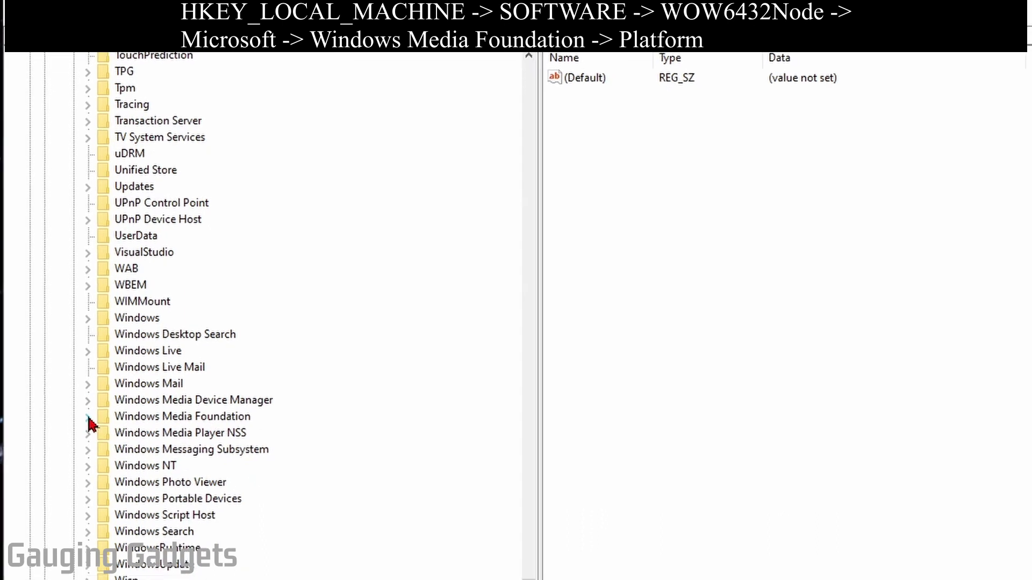
click(90, 449)
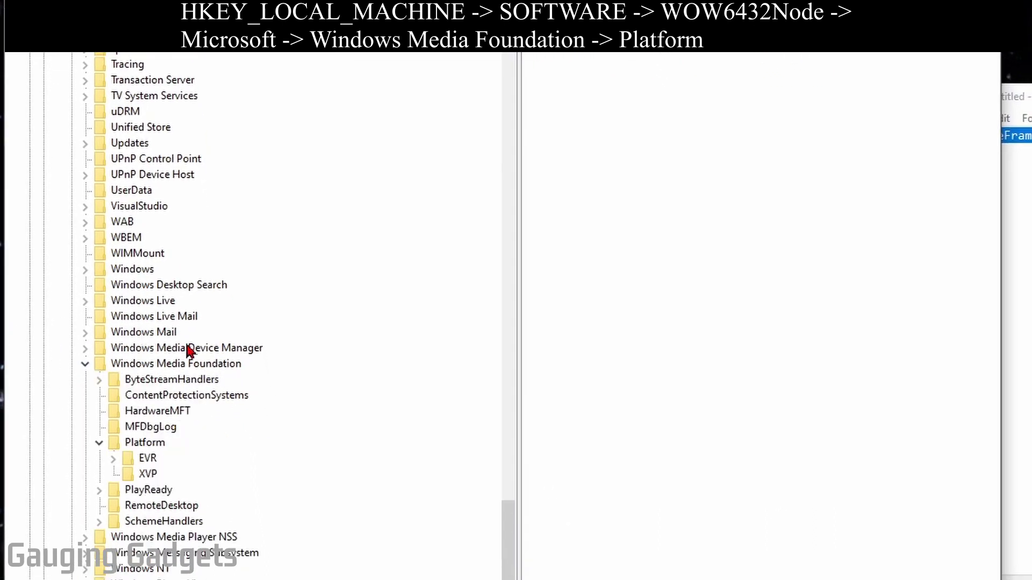
click(143, 446)
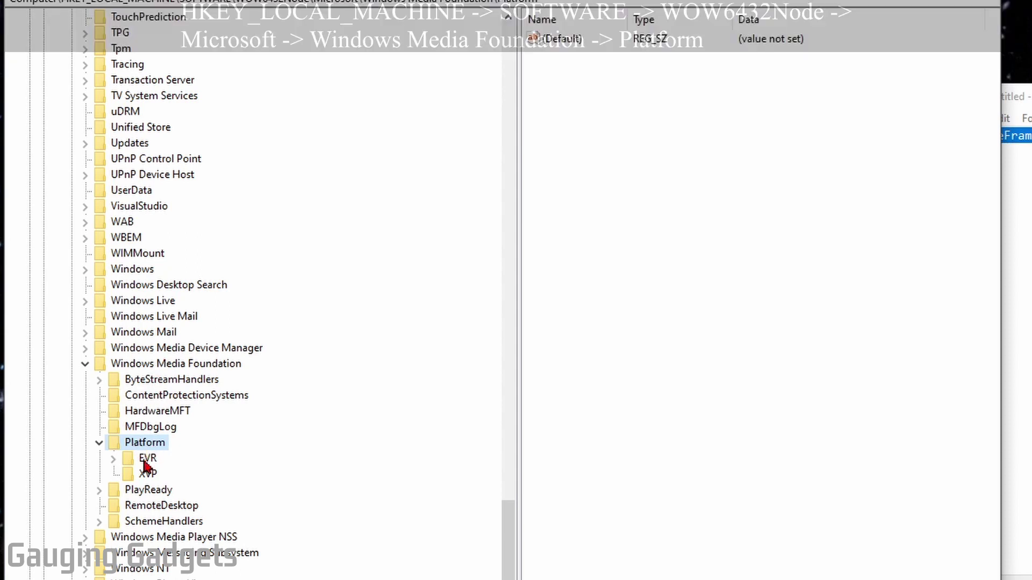
Step: Create a new DWORD (32-bit) value under this Platform key and copy 'EnableFrameServerMode' from the notes
right_click(143, 452)
mouse_move(233, 483)
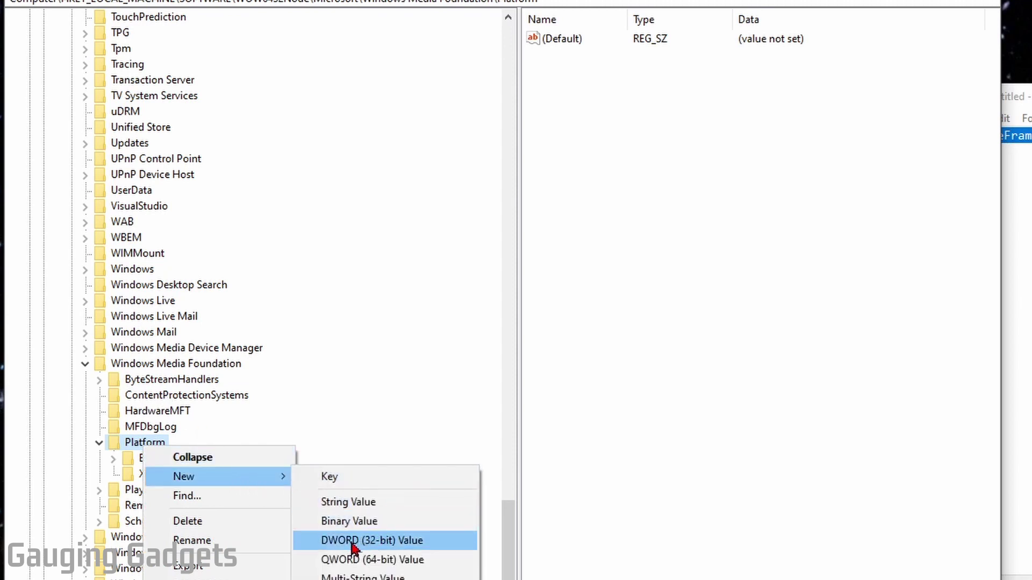
click(388, 541)
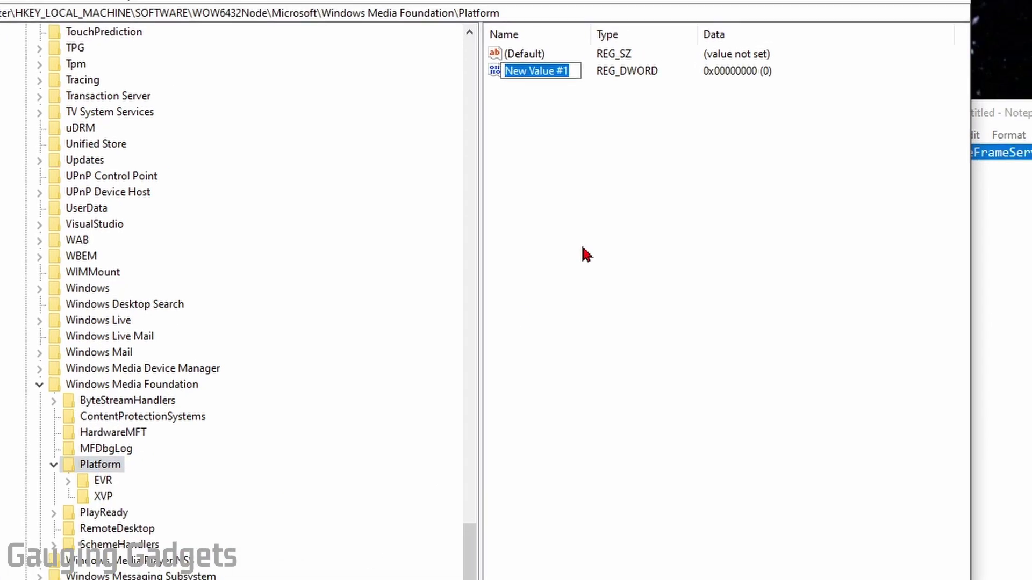
click(1029, 177)
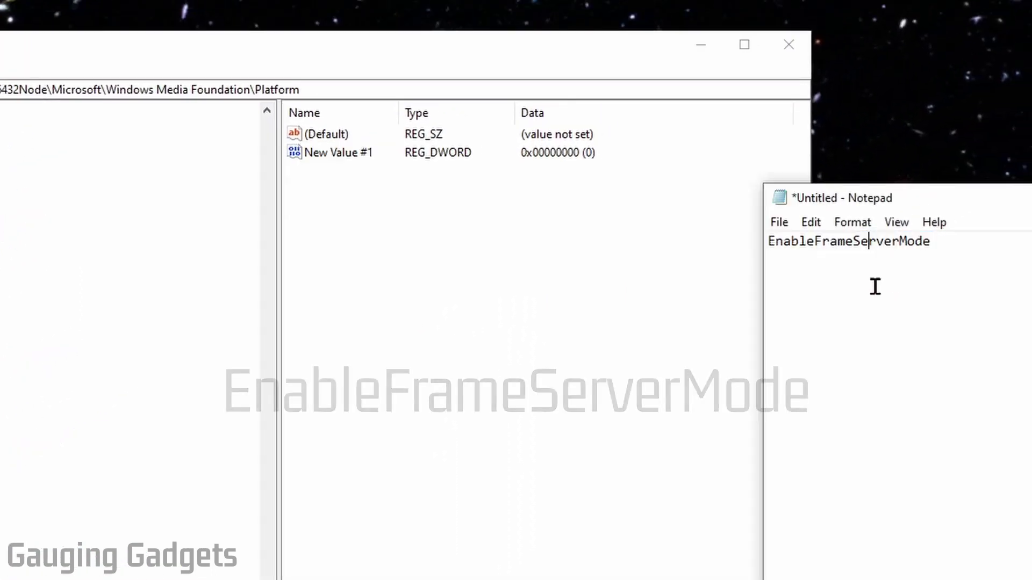
drag(937, 256, 743, 239)
key(ctrl+c)
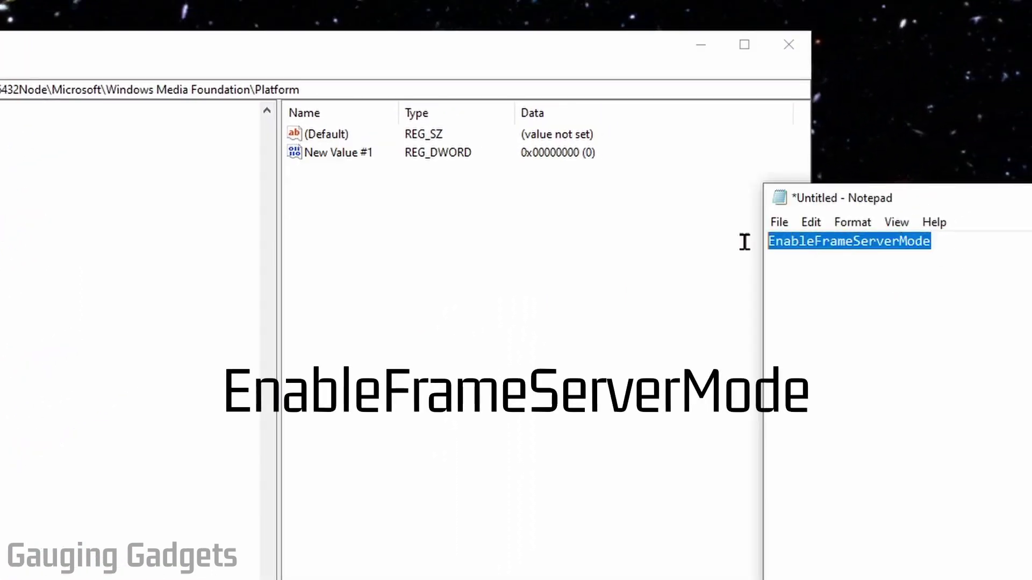
Step: Rename New Value #1 to EnableFrameServerMode by pasting, and confirm its data as 0
right_click(332, 154)
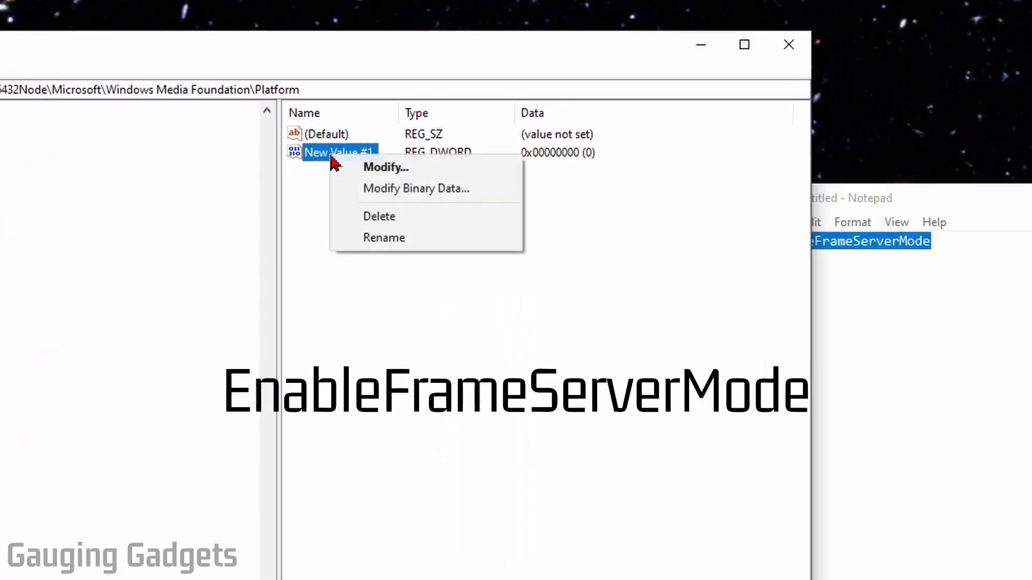
click(408, 244)
key(ctrl+v)
key(Return)
double_click(361, 156)
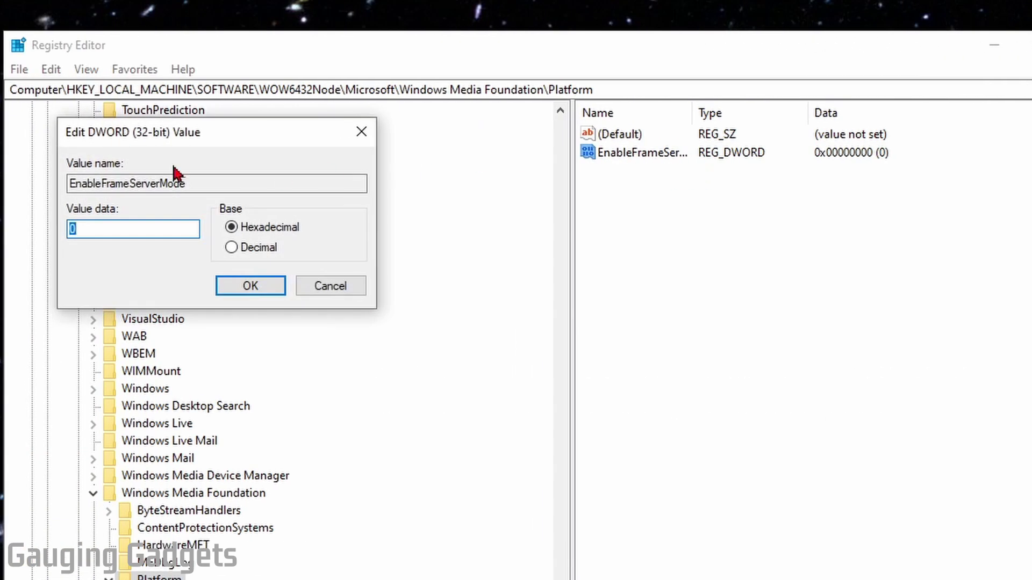
click(250, 287)
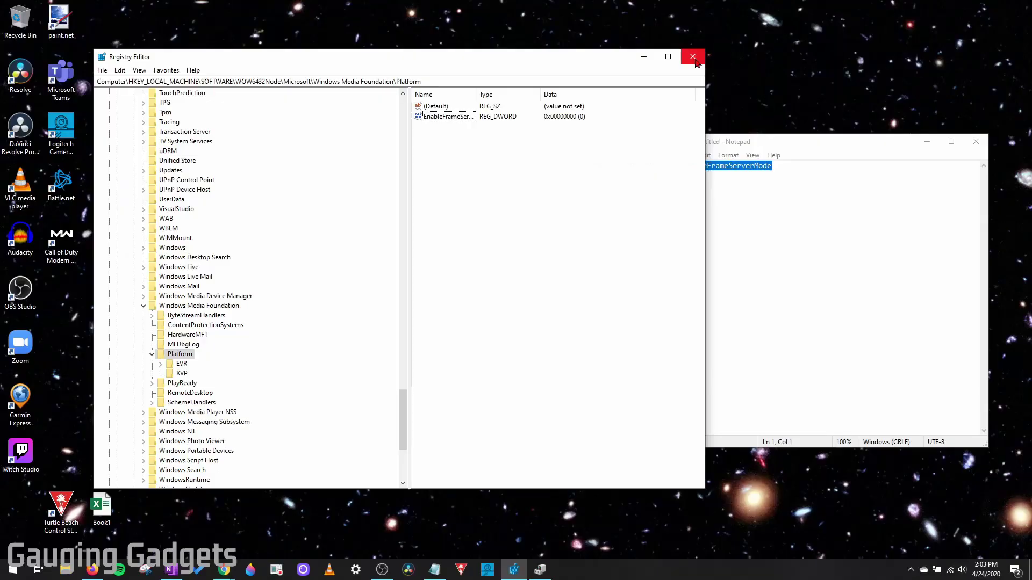
Step: Close the Registry Editor window, leaving only the Notepad note on the desktop
click(693, 57)
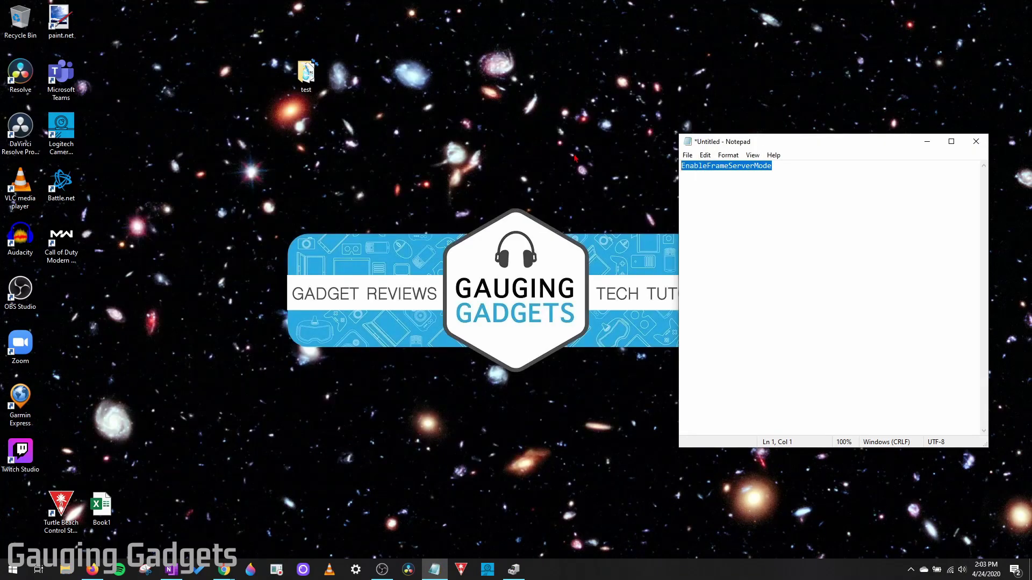